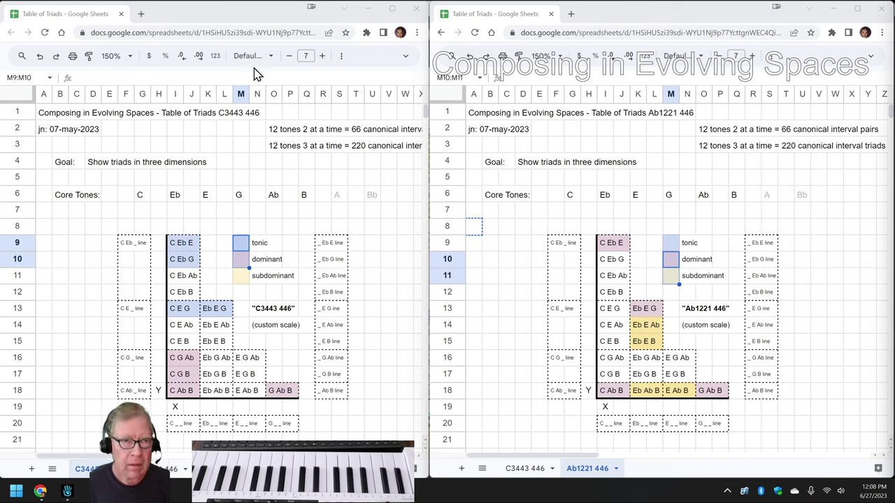
Switch from the two Table of Triads spreadsheets to the Composing in Evolving Spaces notes spreadsheet
click(81, 17)
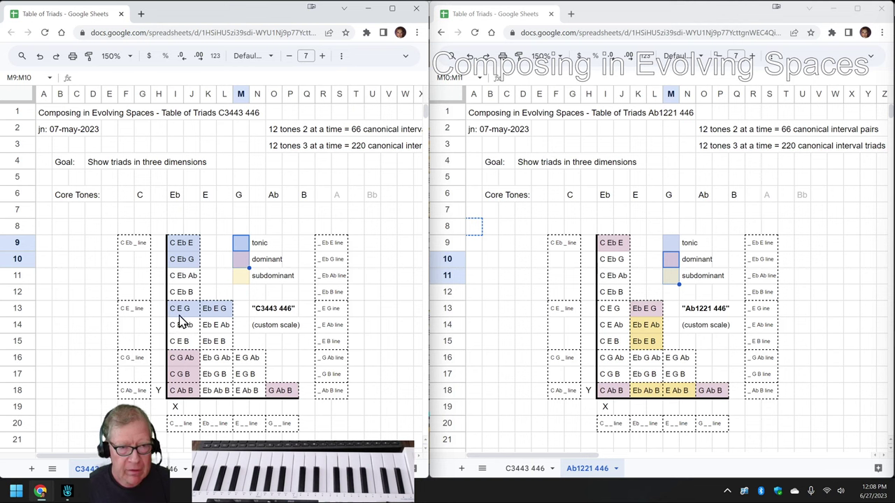
click(470, 19)
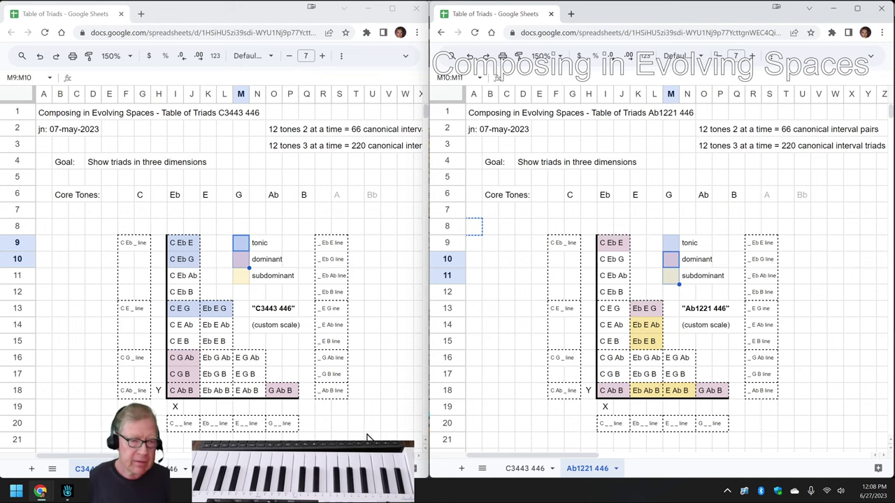
mouse_move(53, 493)
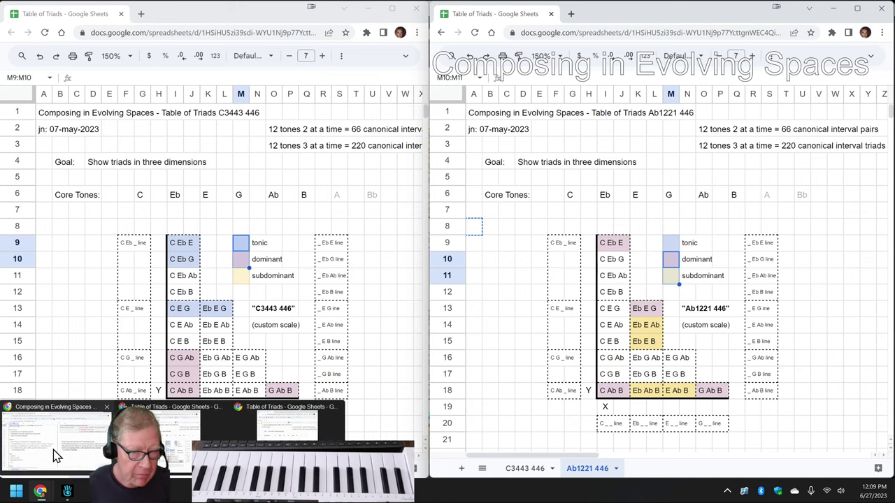
click(73, 447)
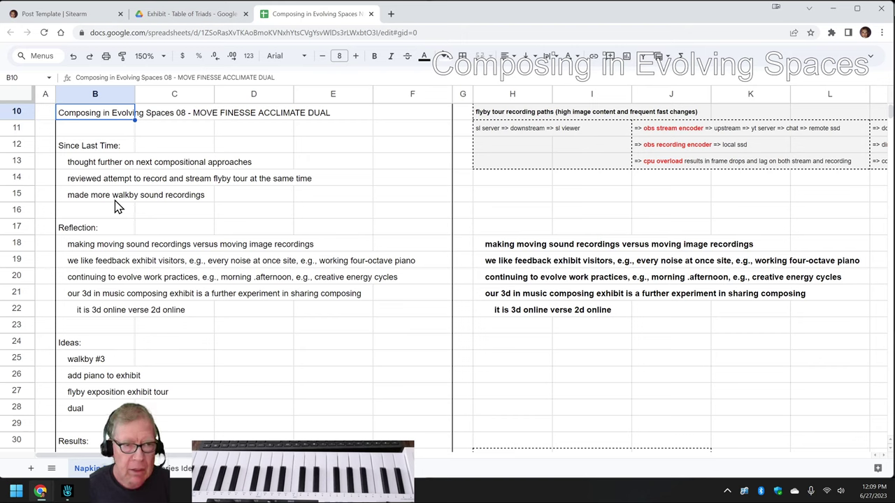
Go through the Reflection notes in rows 18 to 22, including the bold copy of the first note in H18
click(106, 245)
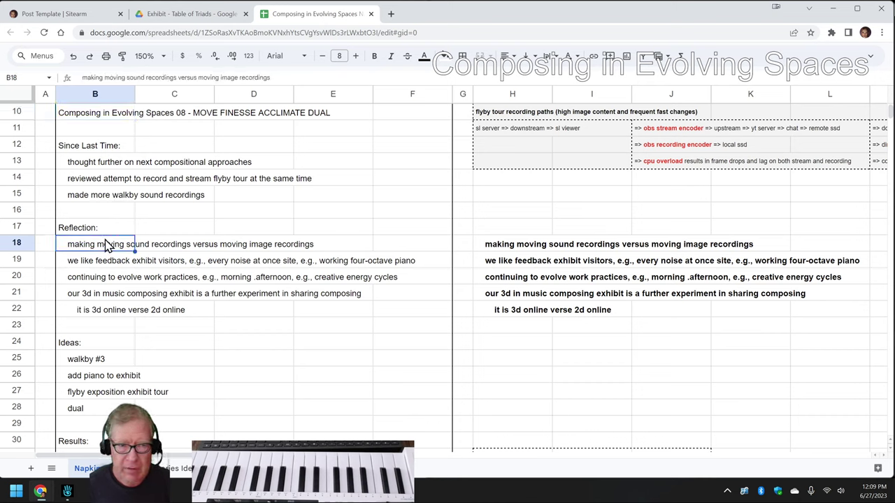
click(492, 248)
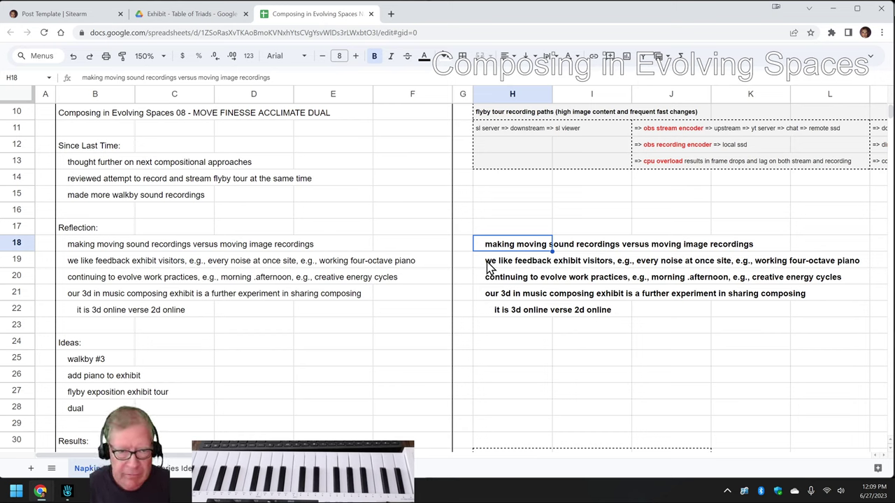
click(123, 263)
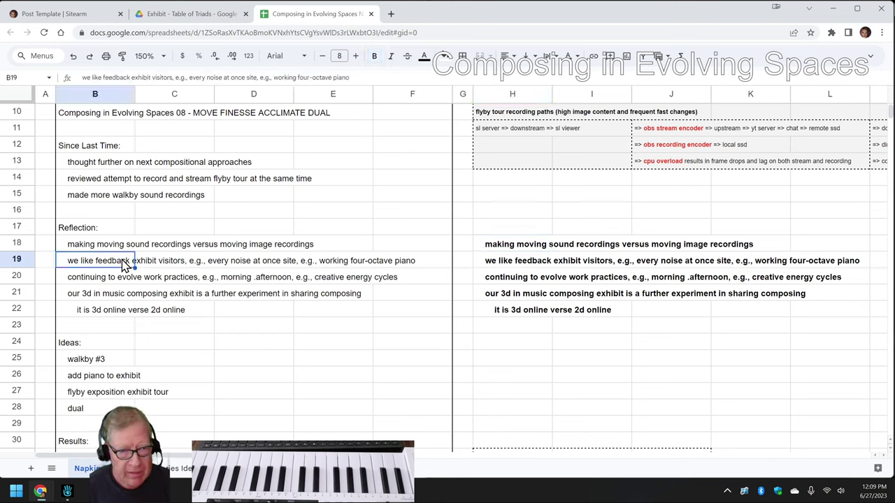
click(101, 280)
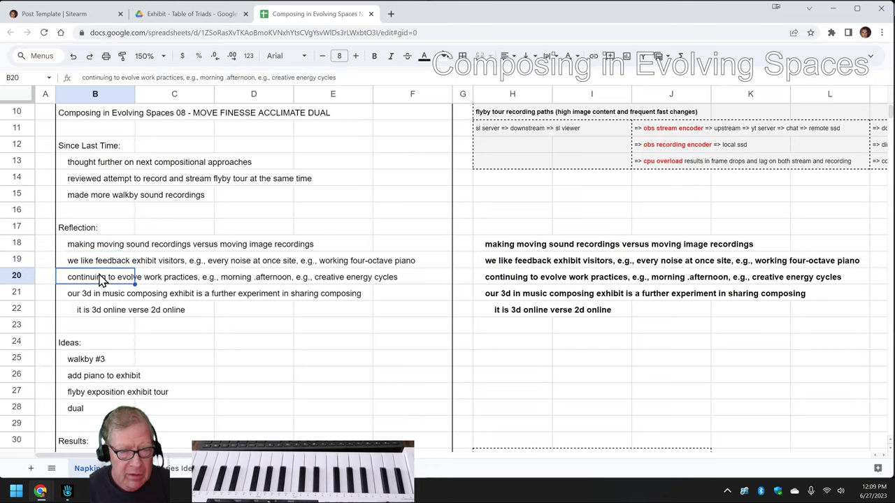
click(96, 297)
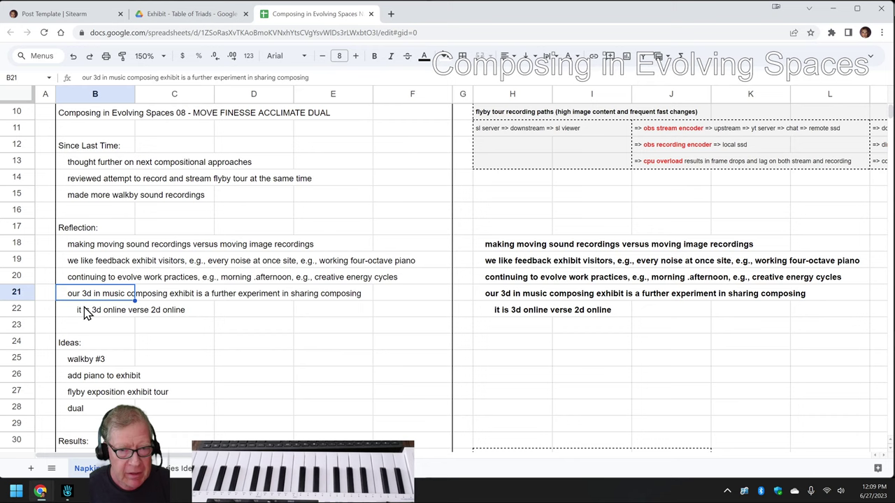
click(86, 313)
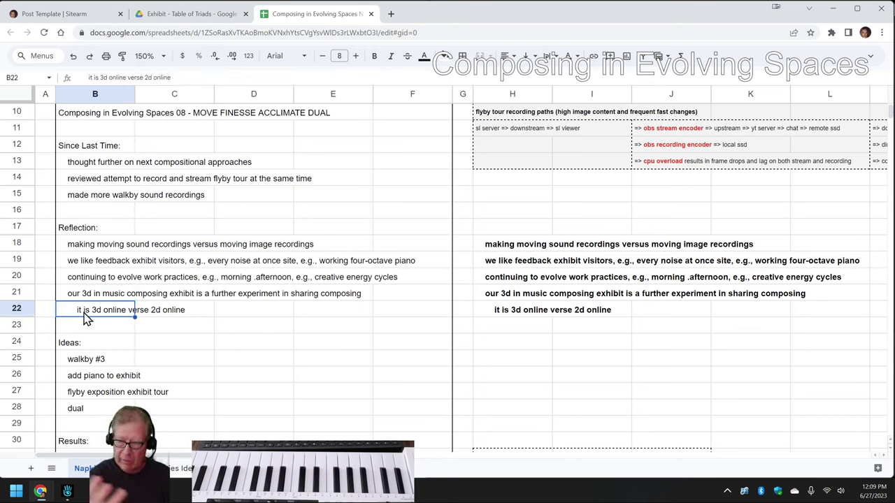
Switch to Second Life and examine the coloured and black-and-white piano keyboards beneath the C3443 446 triad table up close
click(68, 493)
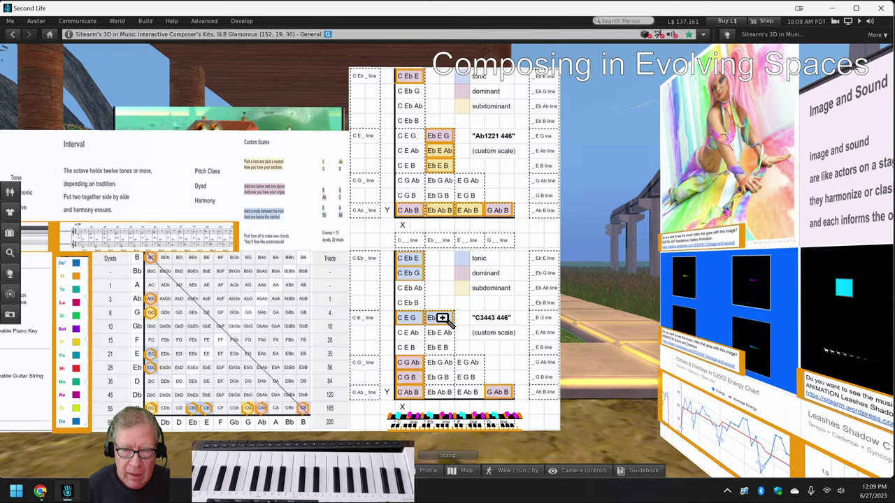
alt+drag(444, 318, 419, 262)
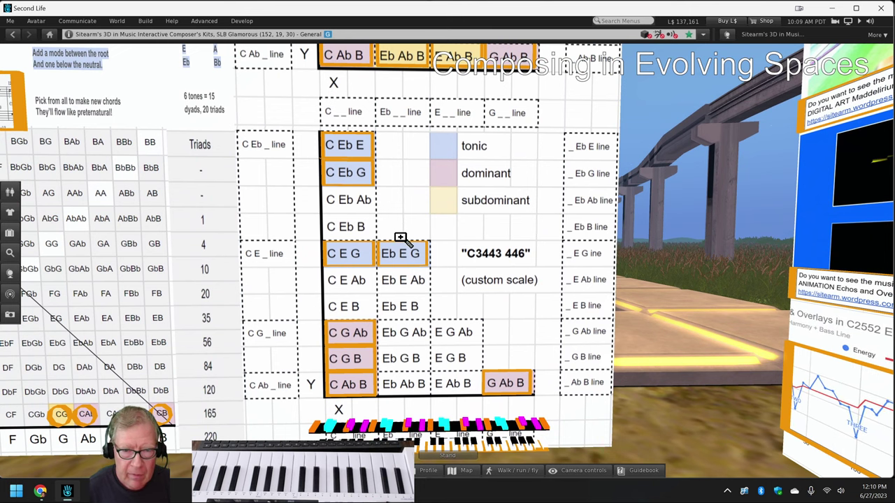
alt+drag(397, 403, 451, 269)
alt+click(463, 318)
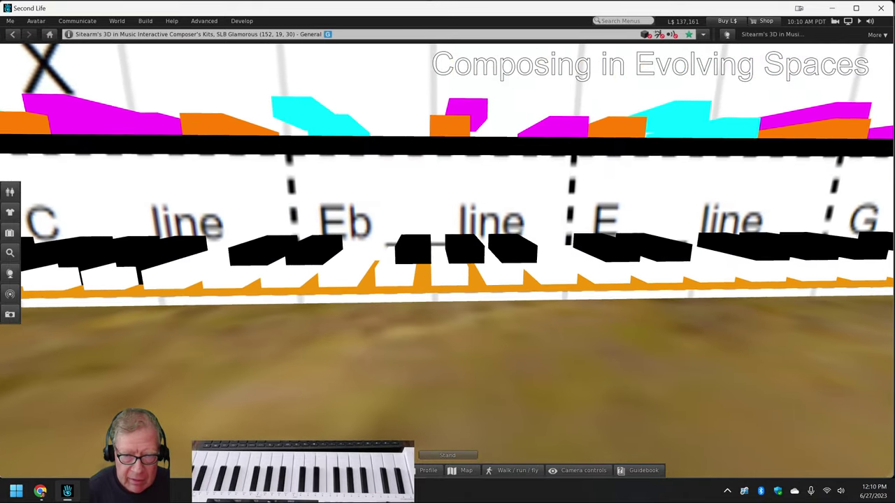
alt+drag(448, 202, 443, 256)
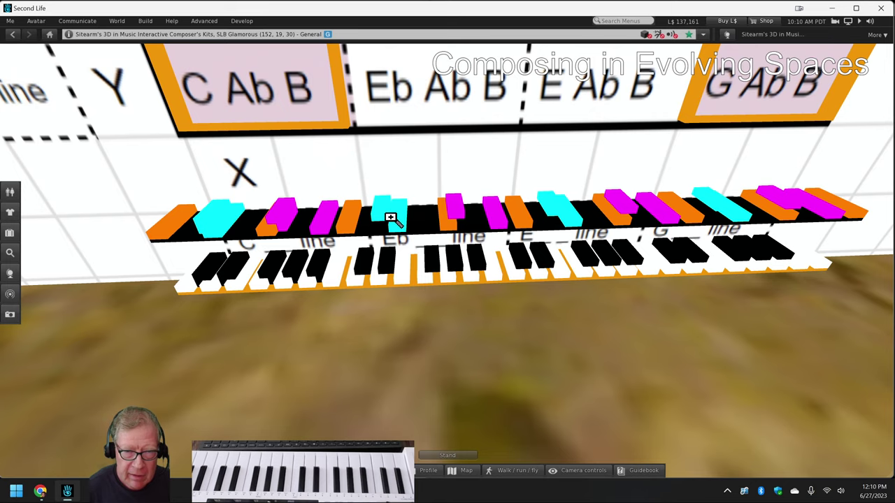
scroll(391, 216, up, 5)
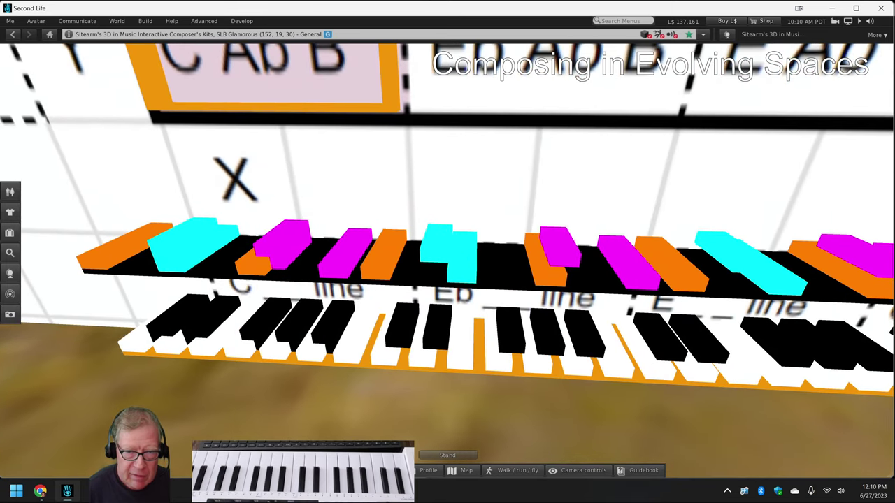
ctrl+alt+shift+drag(379, 269, 447, 261)
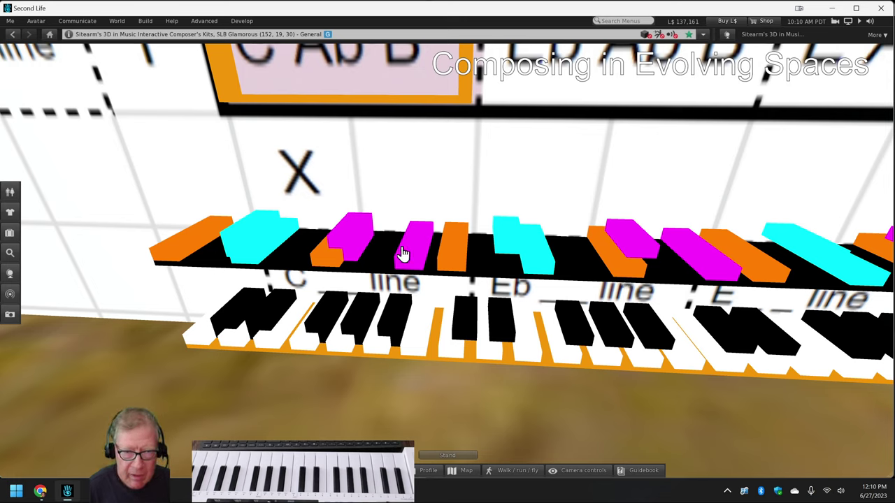
Inspect the Ab1221 446 triad table, followed by the C3443 446 table and its keyboards below
alt+drag(462, 208, 450, 261)
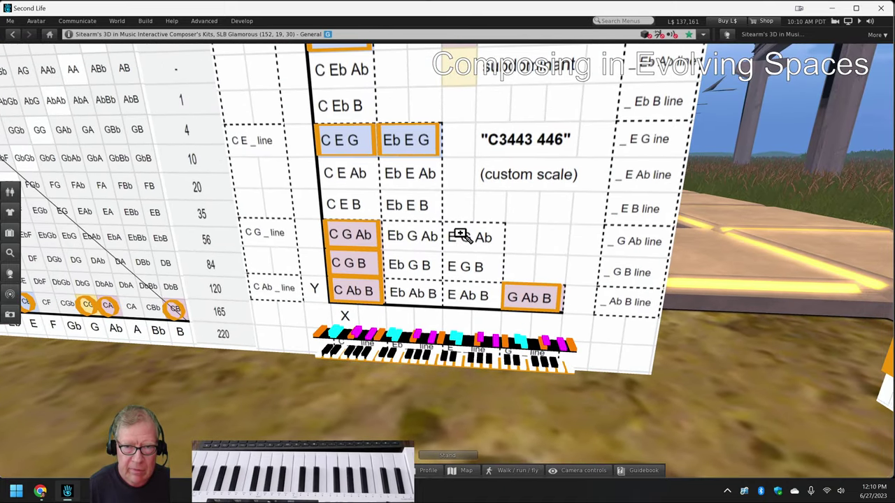
alt+drag(481, 155, 483, 418)
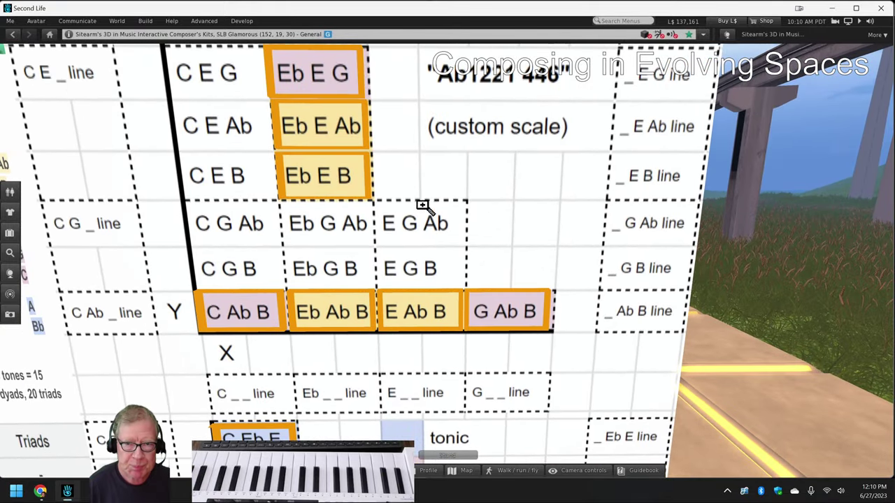
alt+drag(424, 208, 424, 44)
alt+click(485, 386)
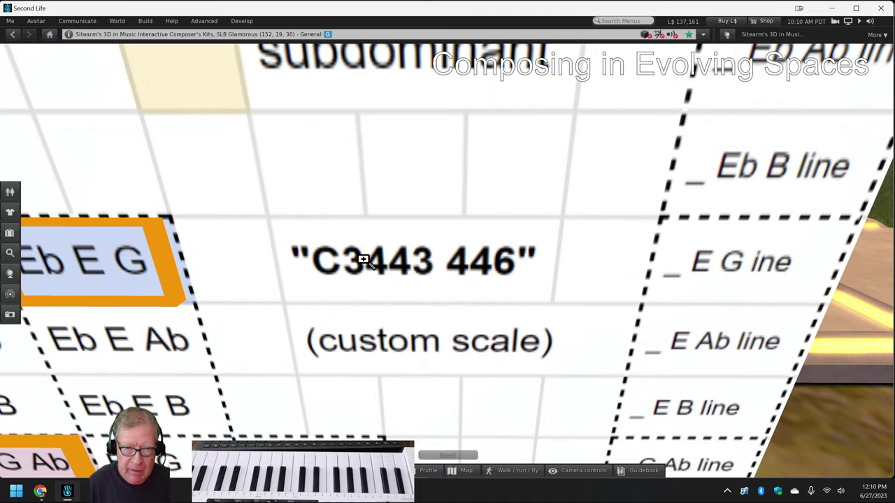
ctrl+alt+drag(364, 260, 629, 112)
alt+click(391, 376)
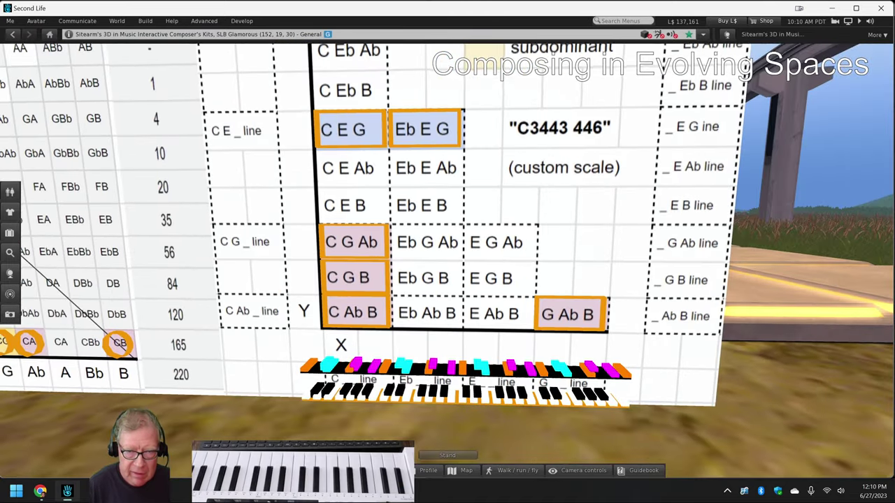
alt+drag(391, 376, 400, 329)
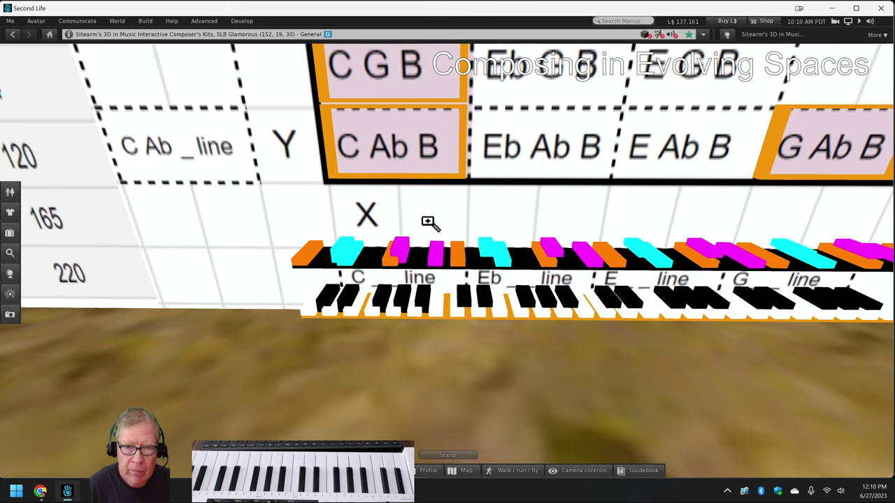
Examine the Ab1221 446 scale's highlighted triads against the piano keyboards and the C3443 446 table beneath it
alt+click(596, 99)
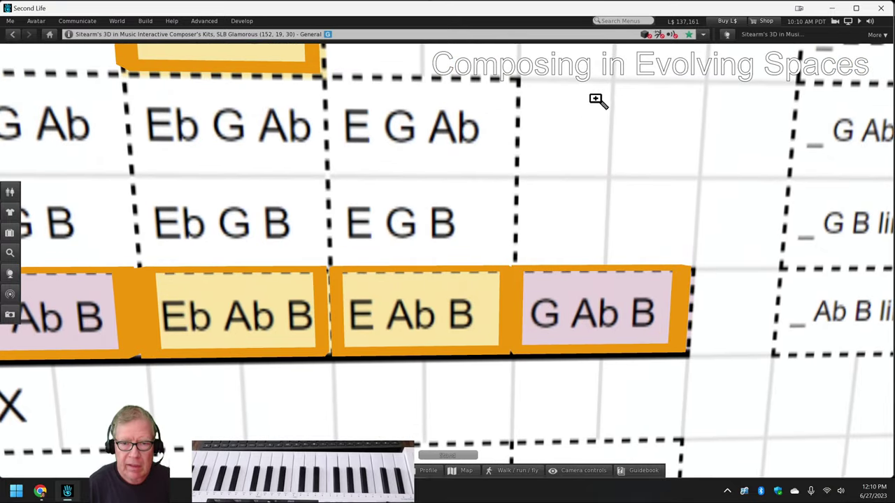
drag(595, 99, 441, 245)
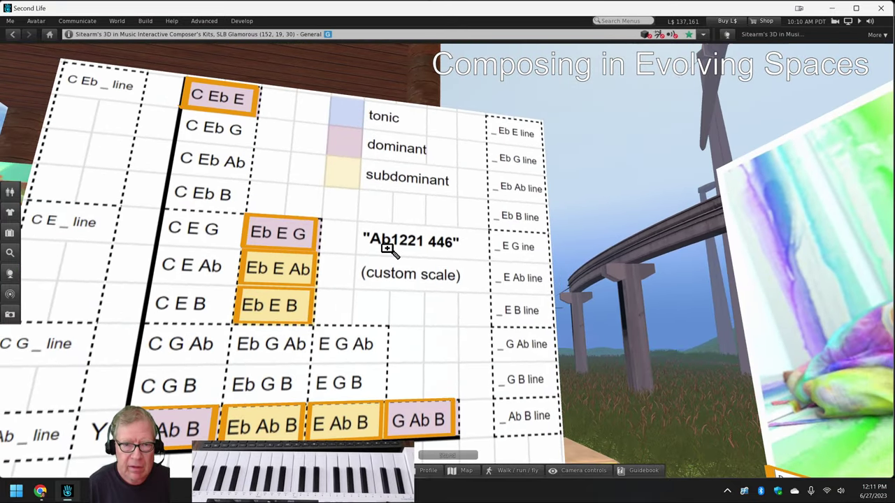
drag(328, 275, 391, 104)
drag(495, 275, 441, 262)
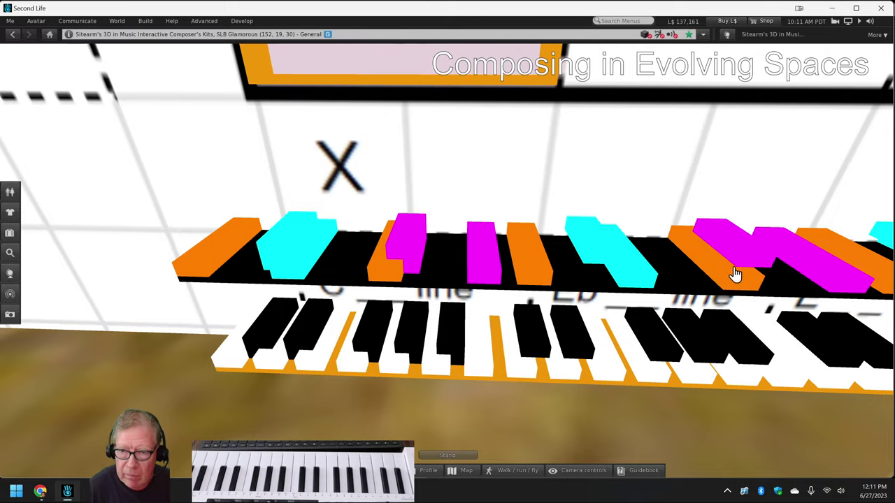
alt+drag(586, 218, 629, 308)
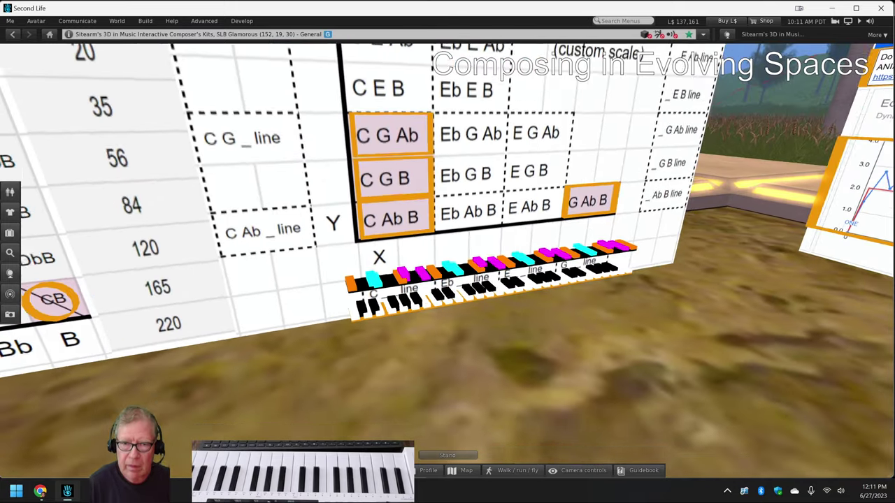
alt+drag(447, 181, 447, 293)
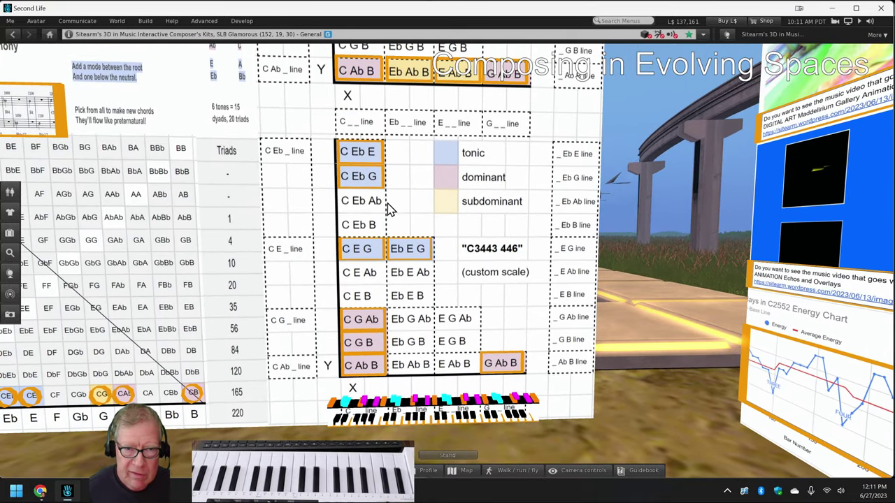
Examine the outlined tonic and dominant triads in the C3443 446 table, starting from C Eb E
click(362, 160)
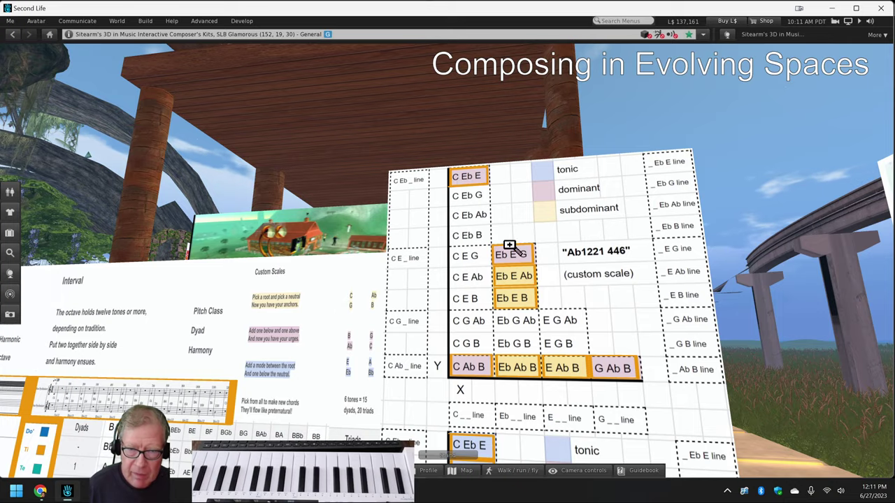
alt+click(510, 400)
alt+click(458, 351)
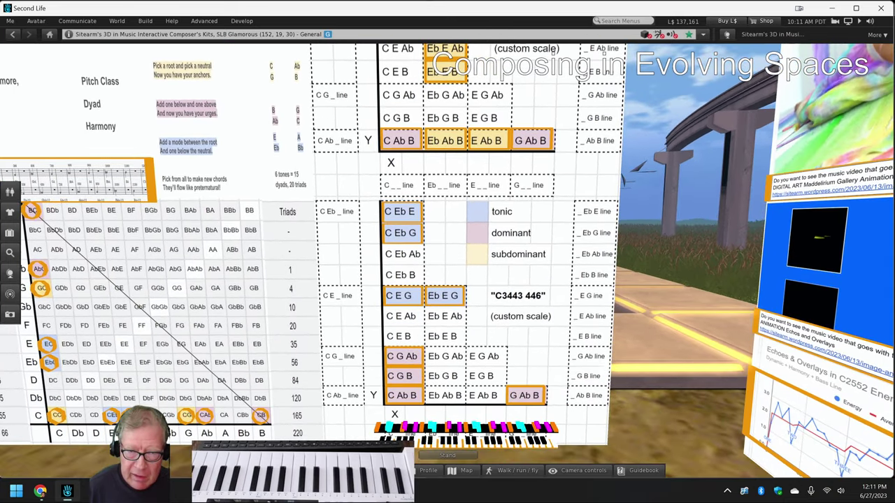
drag(447, 263, 417, 220)
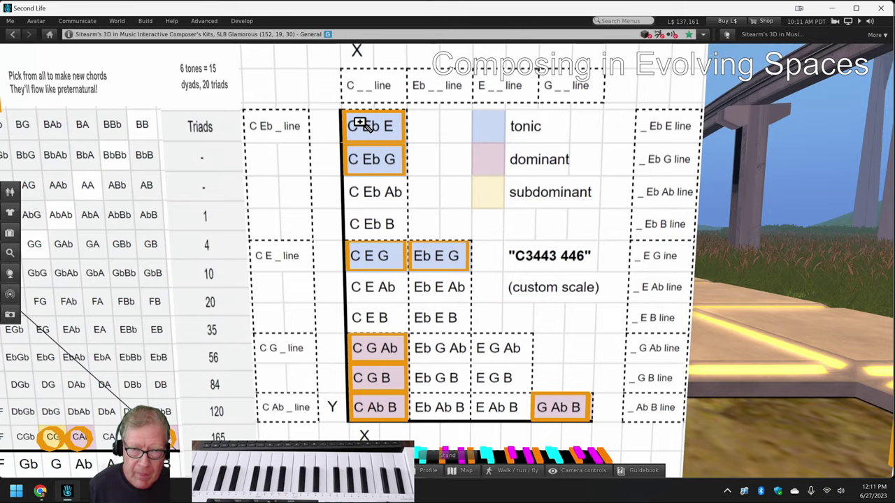
key(Escape)
Examine the outlined triads of the Ab1221 446 table, and compare both triad tables with the neighbouring dyad chart
scroll(447, 262, up, 5)
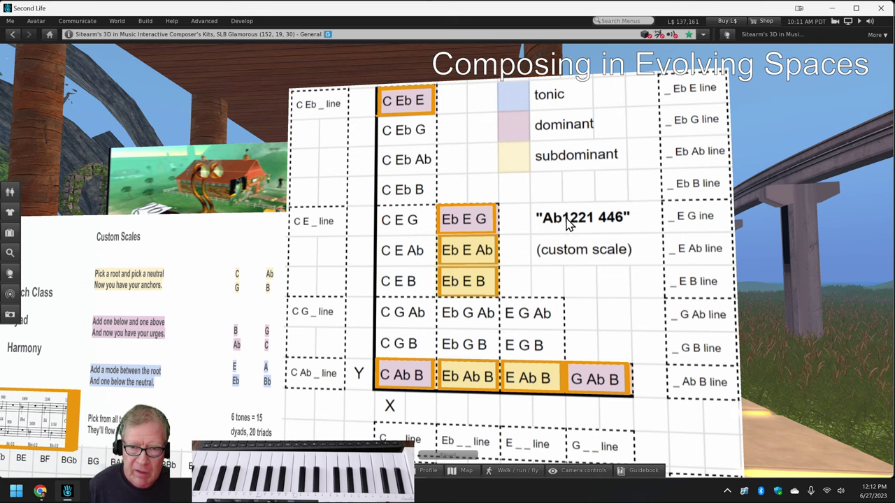
alt+click(491, 255)
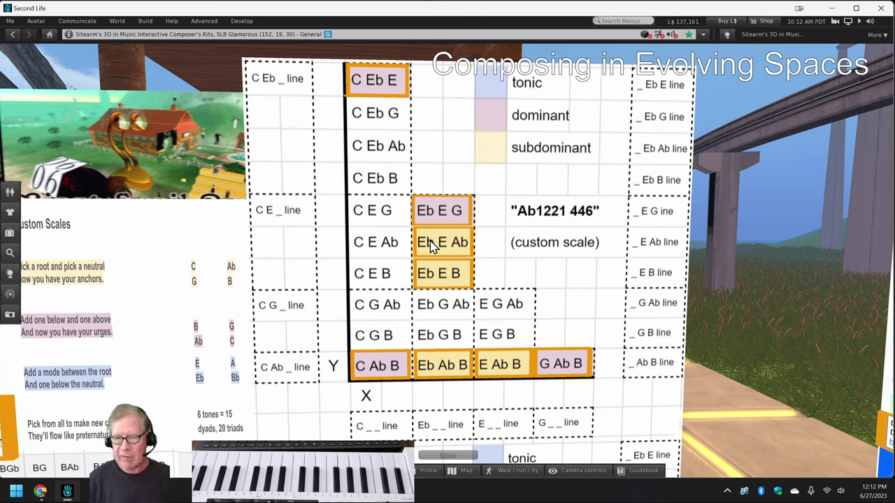
scroll(378, 225, down, 4)
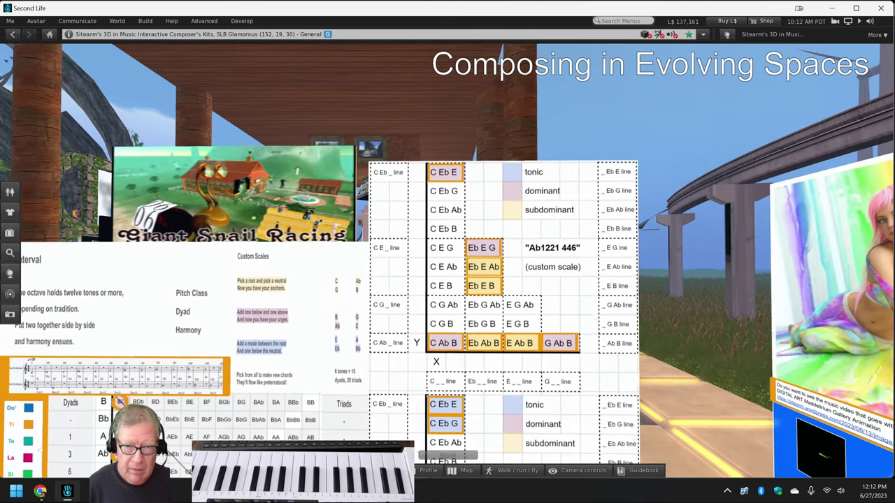
scroll(435, 285, up, 4)
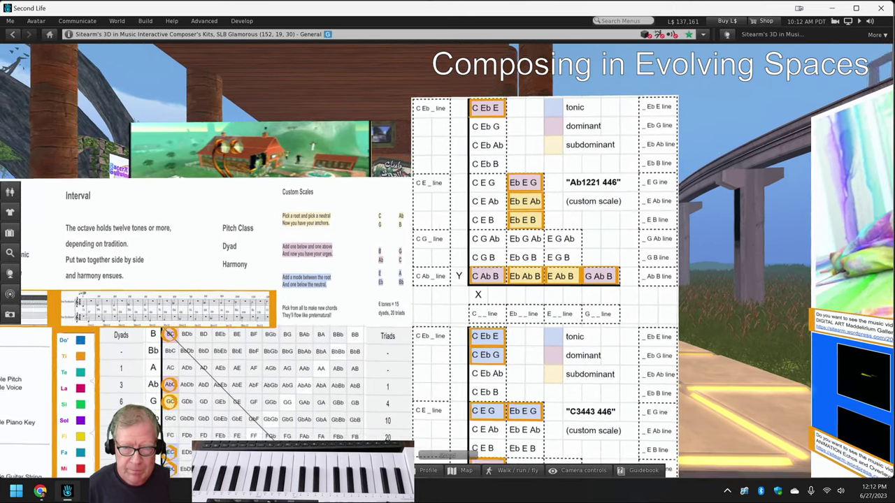
drag(464, 382, 479, 273)
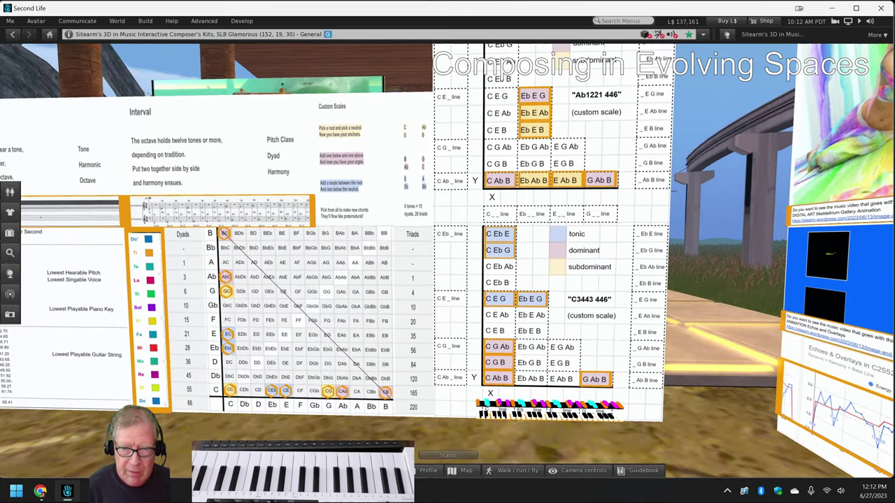
click(505, 255)
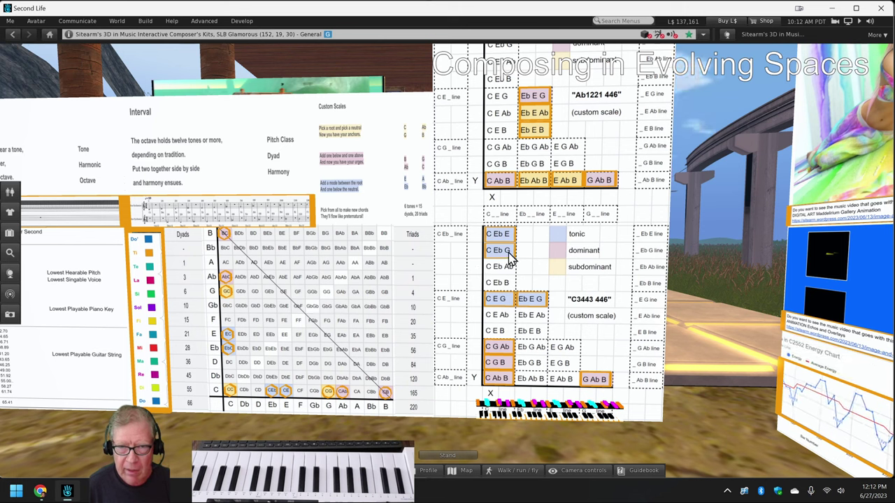
Switch to the Composing in Evolving Spaces Napkin Diagram sheet in Chrome and review the Results section through to Ideas Next Time
drag(302, 274, 509, 265)
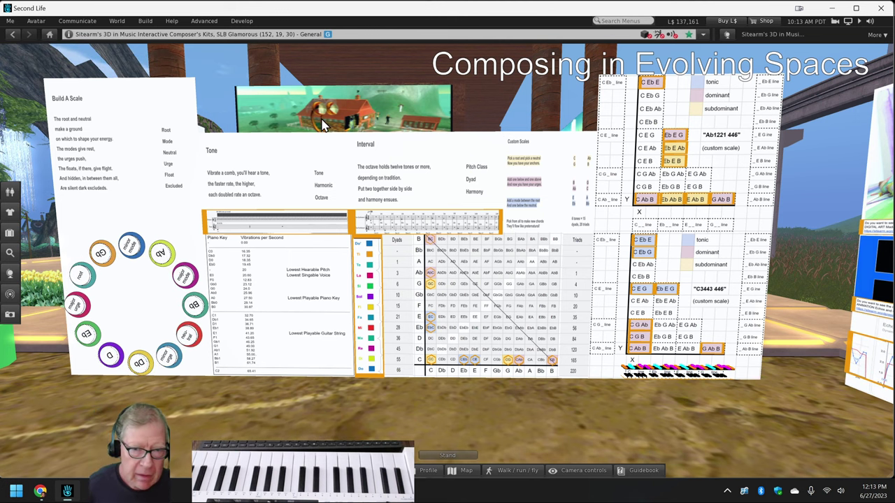
mouse_move(40, 492)
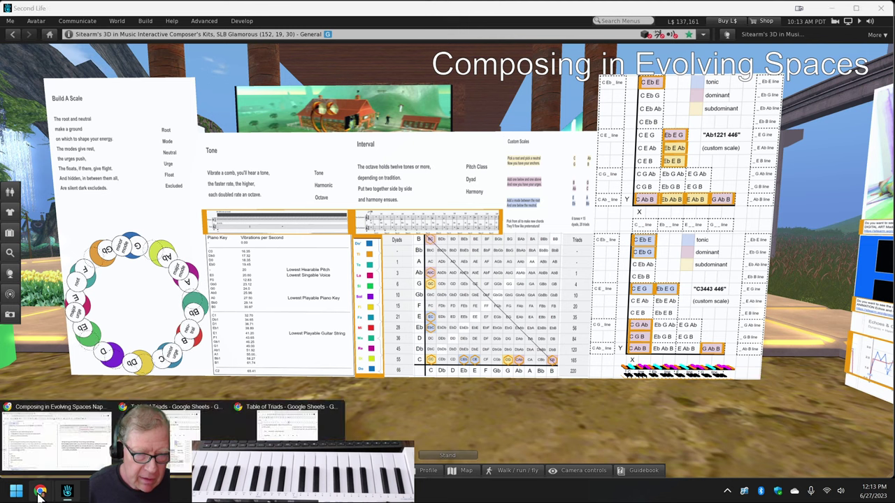
click(82, 455)
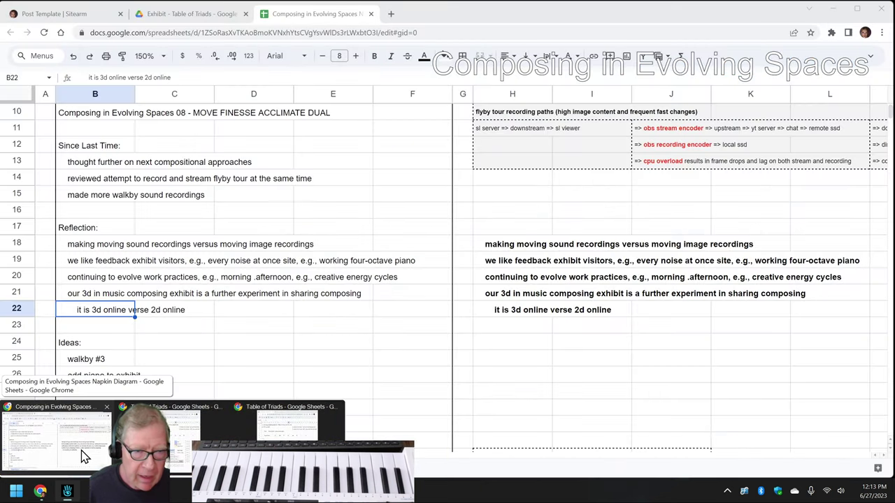
scroll(197, 349, down, 5)
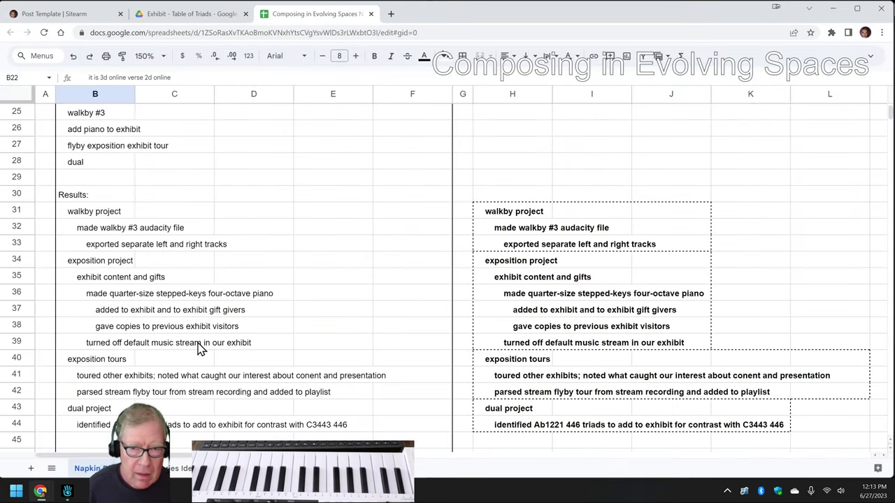
scroll(197, 349, down, 3)
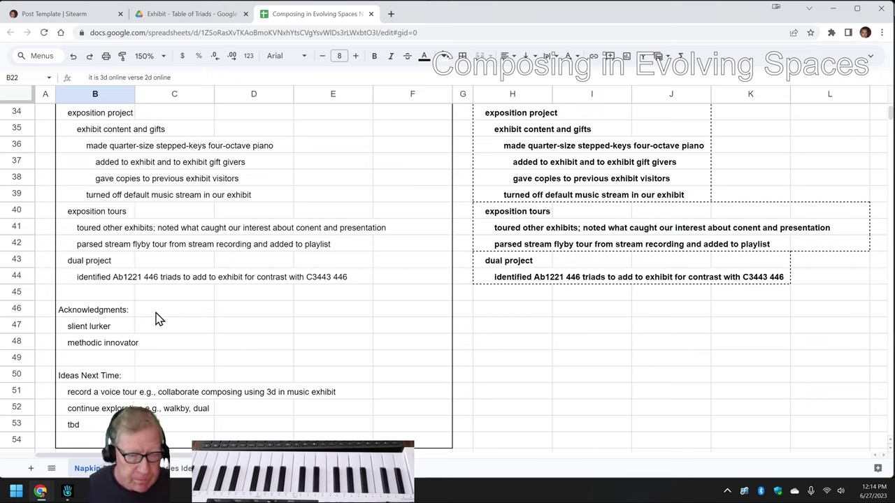
Go over the voice tour and continued exploration ideas under Ideas Next Time, and revisit the dual project result on the Ab1221 446 triads
click(88, 395)
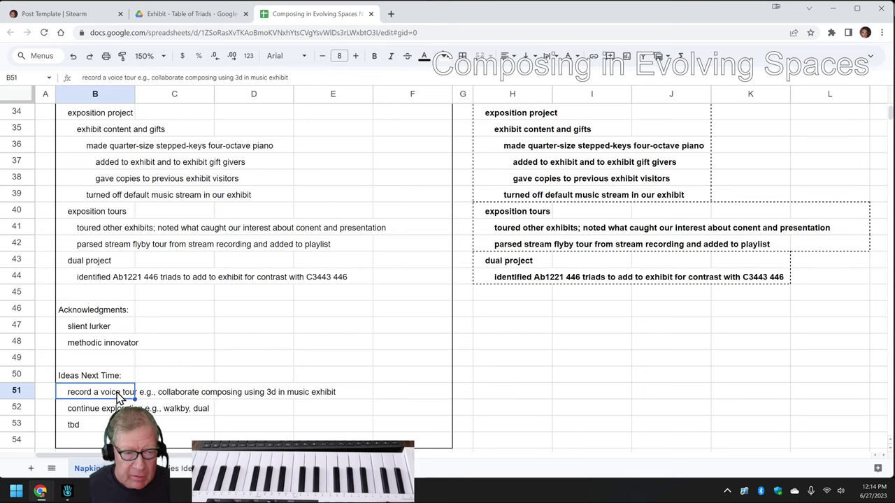
click(100, 411)
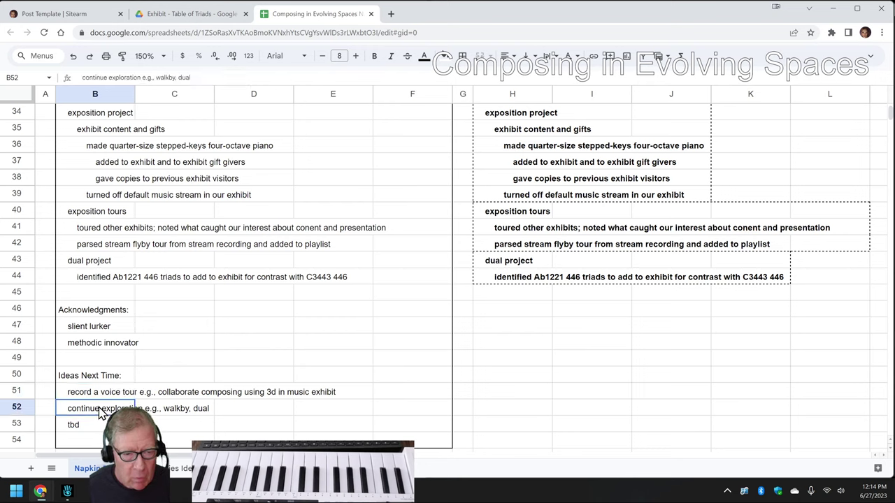
click(81, 279)
click(84, 268)
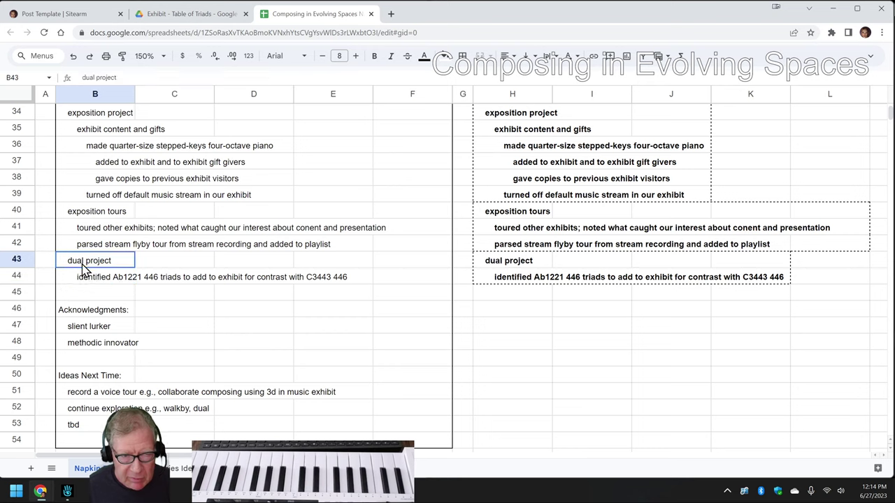
click(88, 285)
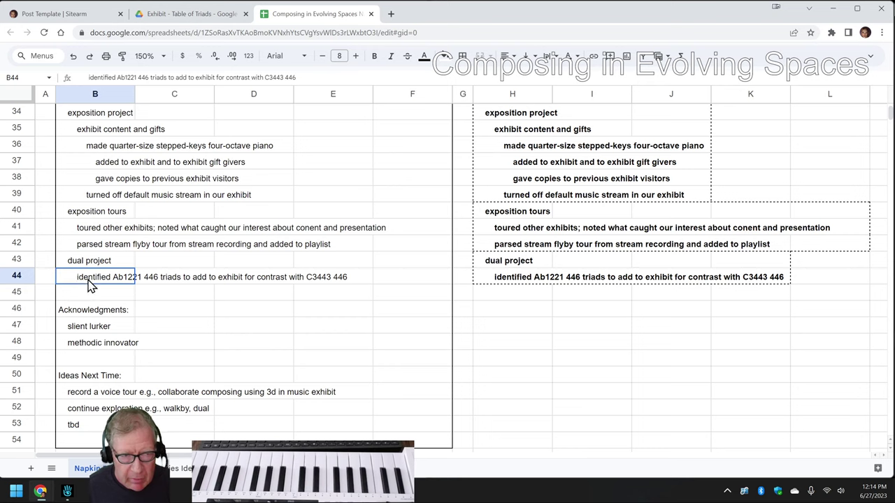
Go over the two Acknowledgments entries, slient lurker and methodic innovator
click(82, 331)
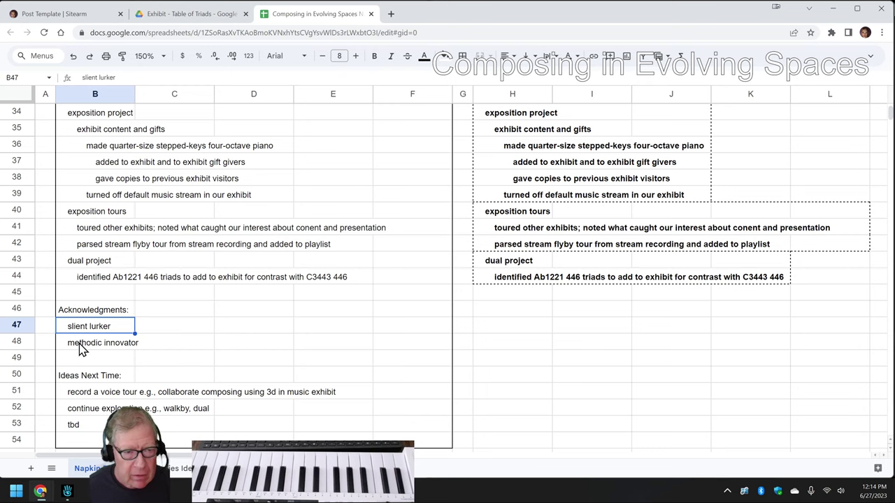
click(79, 348)
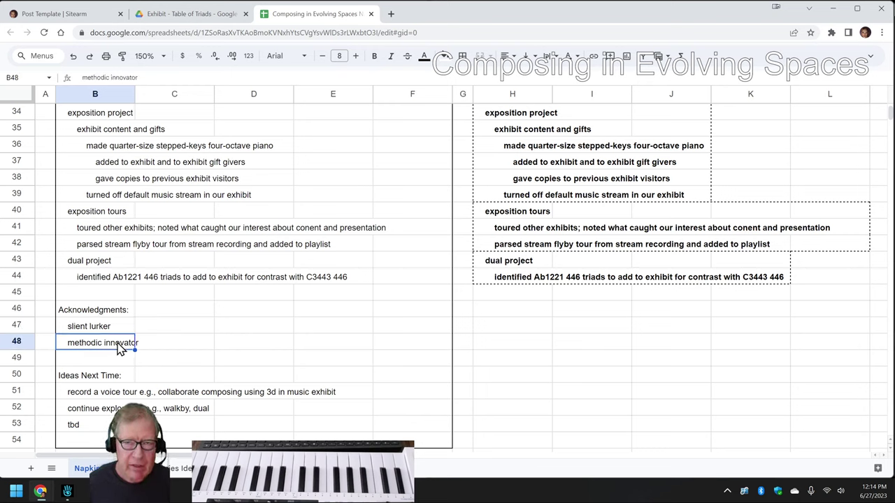